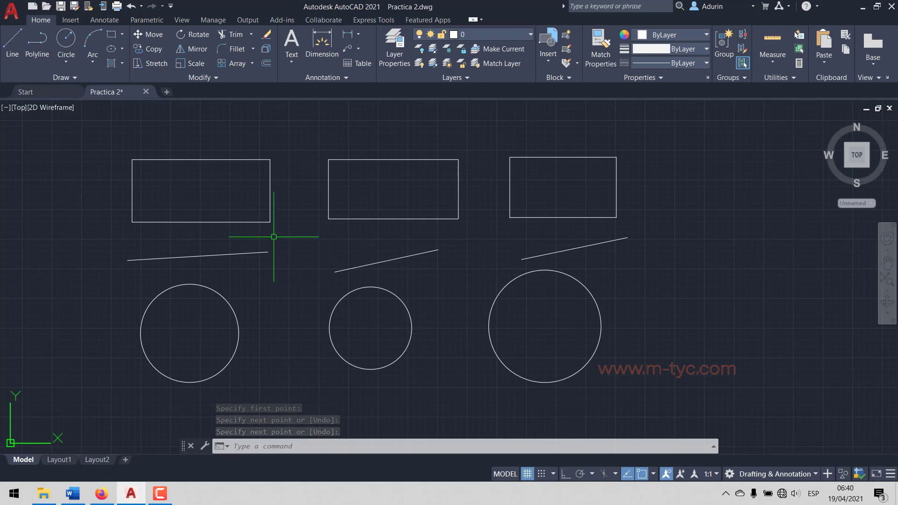
Set the color of the left rectangle and the middle line to dark red 153,27,30.
click(254, 222)
click(368, 264)
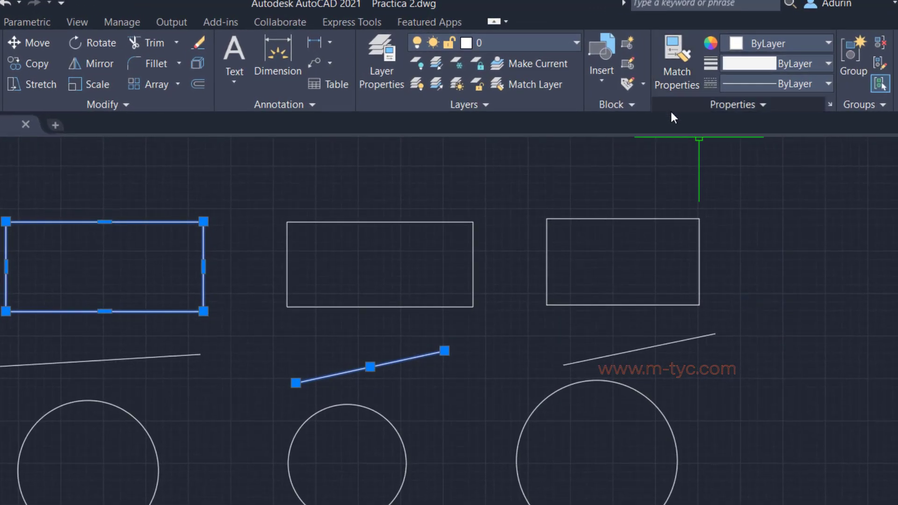
click(826, 41)
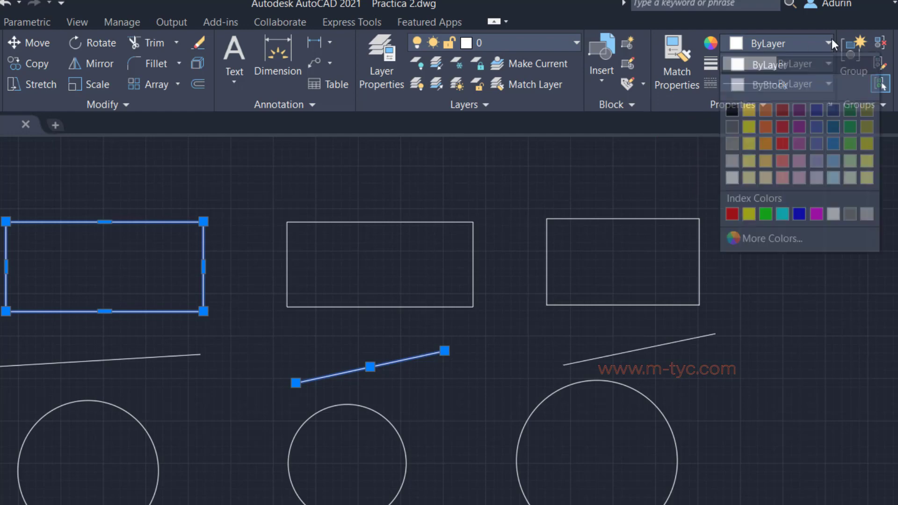
click(783, 110)
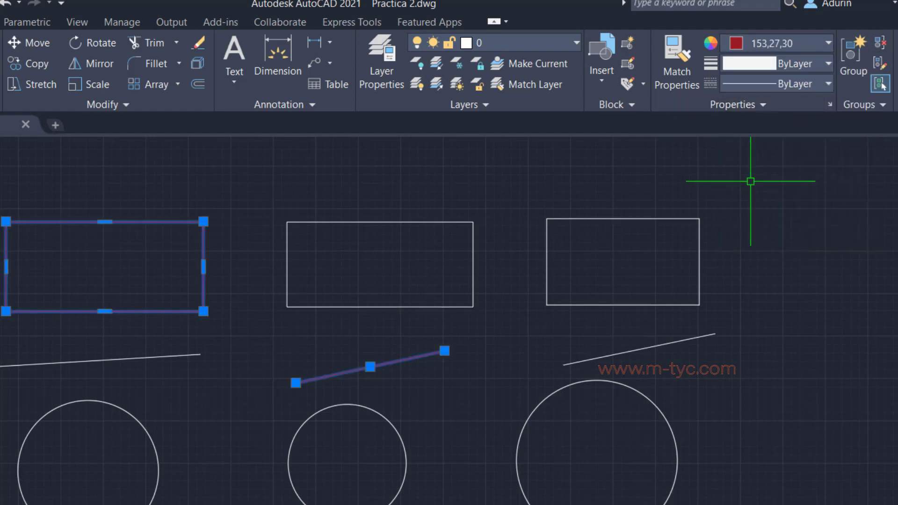
key(Escape)
Assign a custom dark green color to the middle rectangle and the left line.
click(473, 233)
click(189, 342)
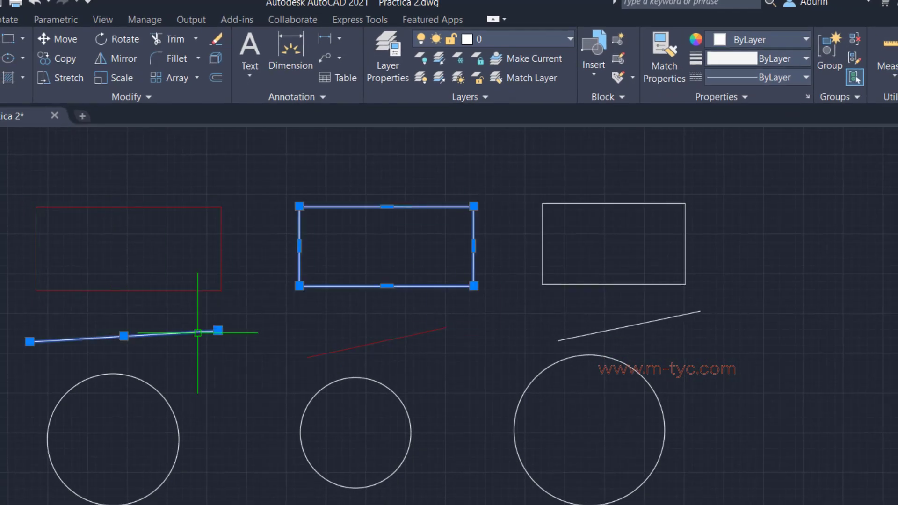
click(805, 40)
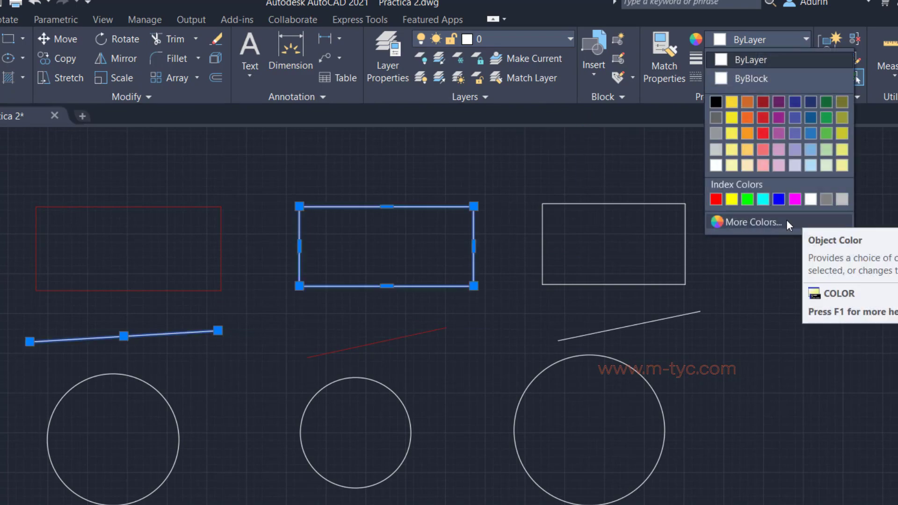
click(768, 222)
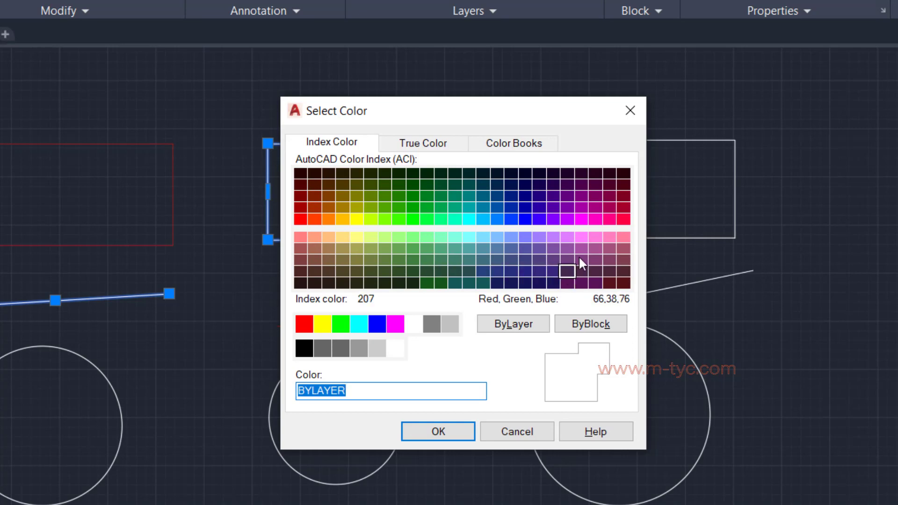
click(422, 142)
drag(370, 257, 351, 224)
click(514, 325)
drag(514, 326, 510, 241)
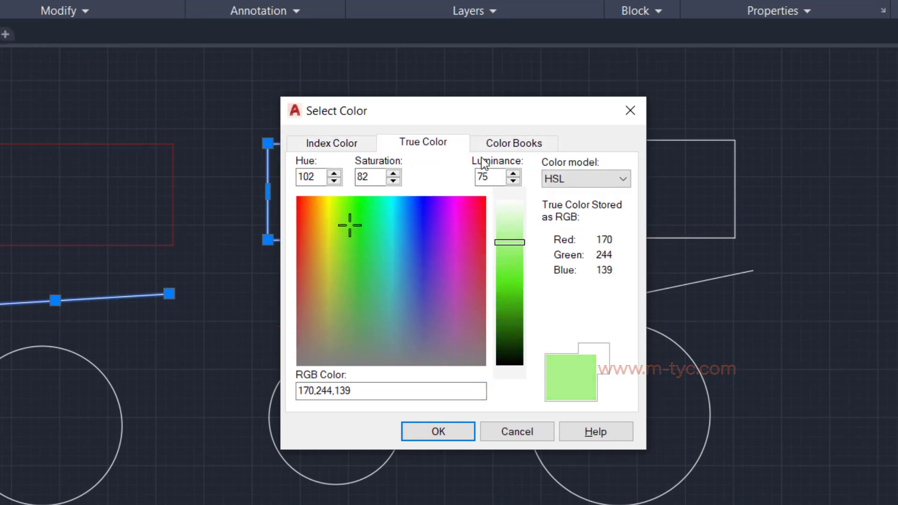
click(515, 142)
click(465, 177)
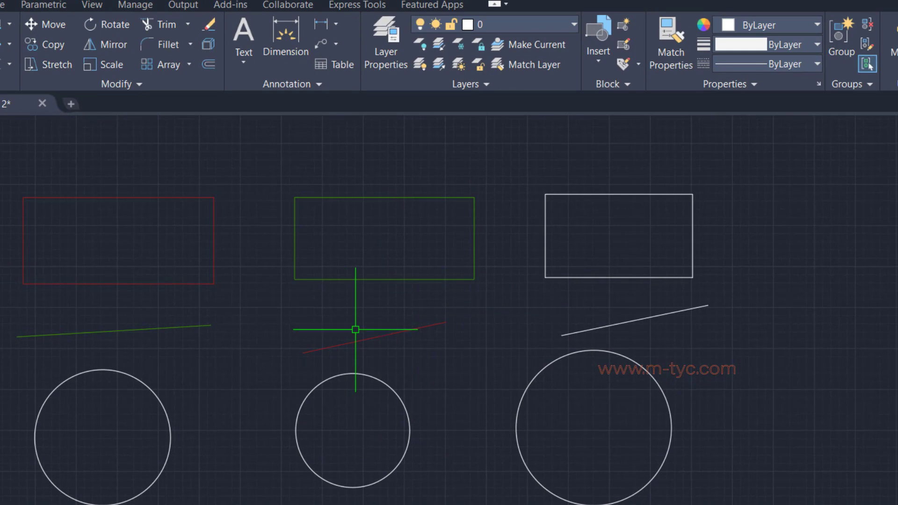
Hatch the interiors of the right rectangle and the right circle with a solid fill.
text(H)
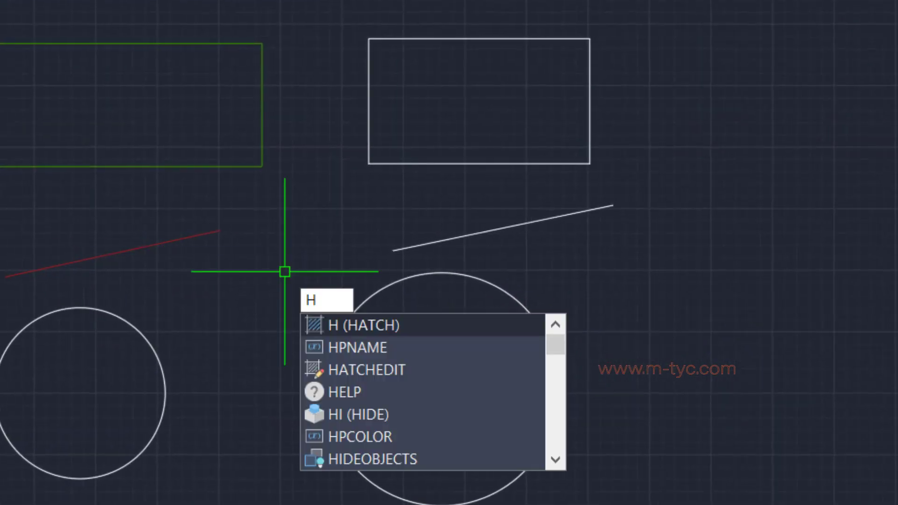
key(Return)
click(484, 87)
click(472, 332)
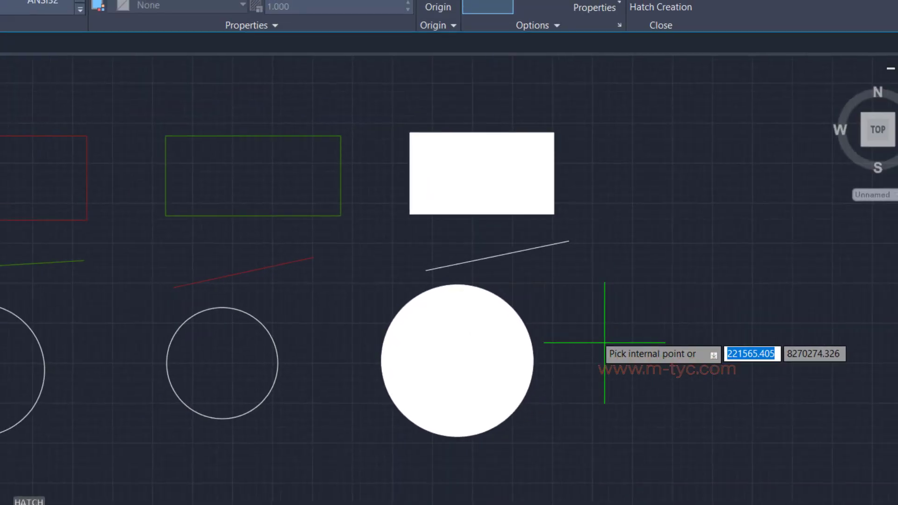
key(Escape)
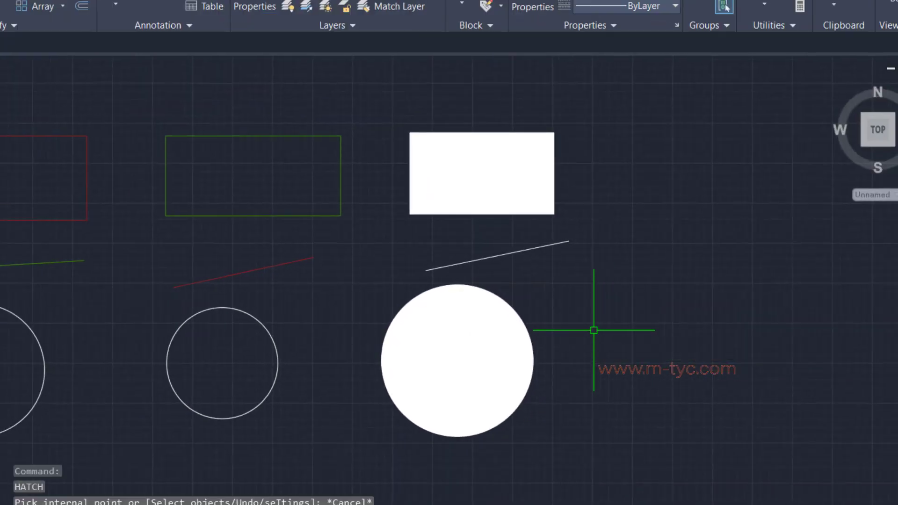
Change the color of the solid hatch in the right rectangle and circle to true color 117,235,20.
click(569, 322)
click(489, 187)
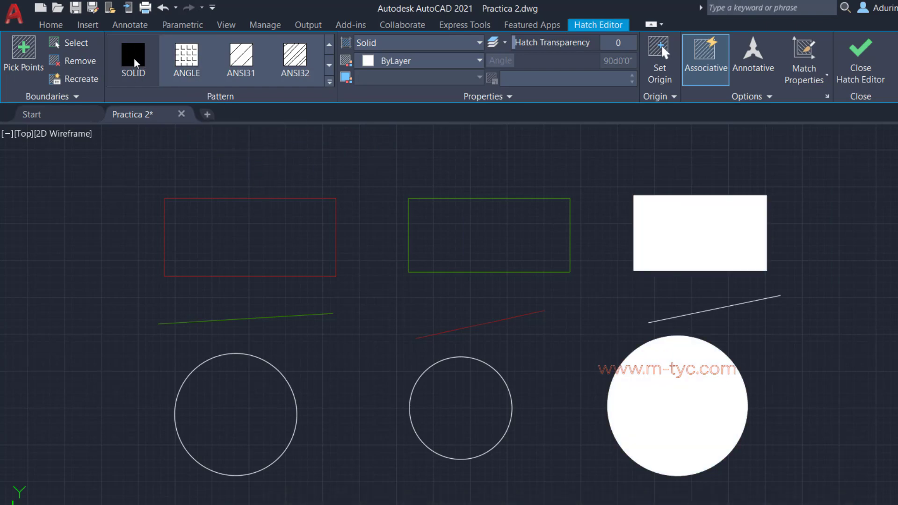
click(480, 61)
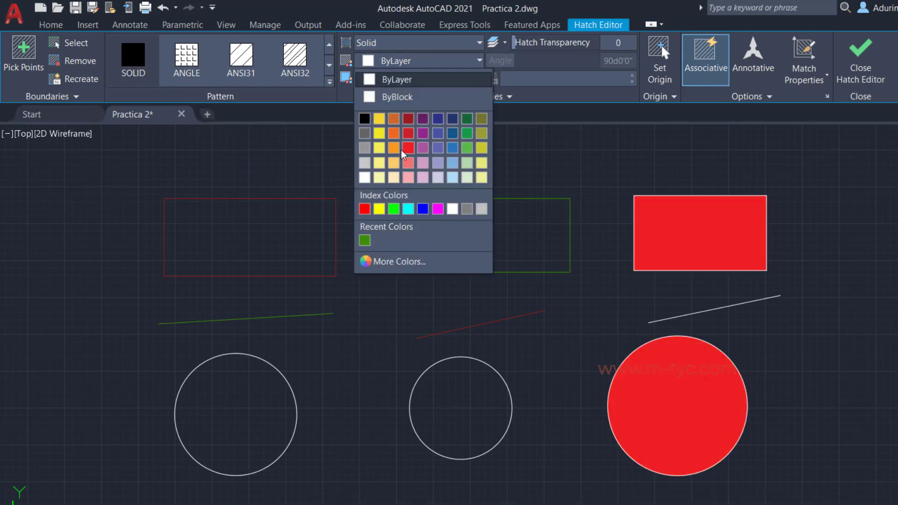
click(395, 260)
click(528, 197)
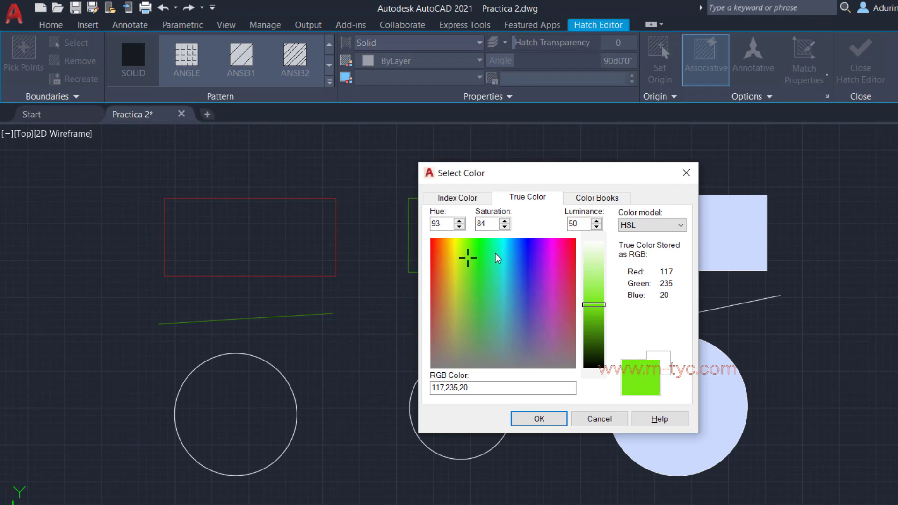
click(539, 419)
key(Return)
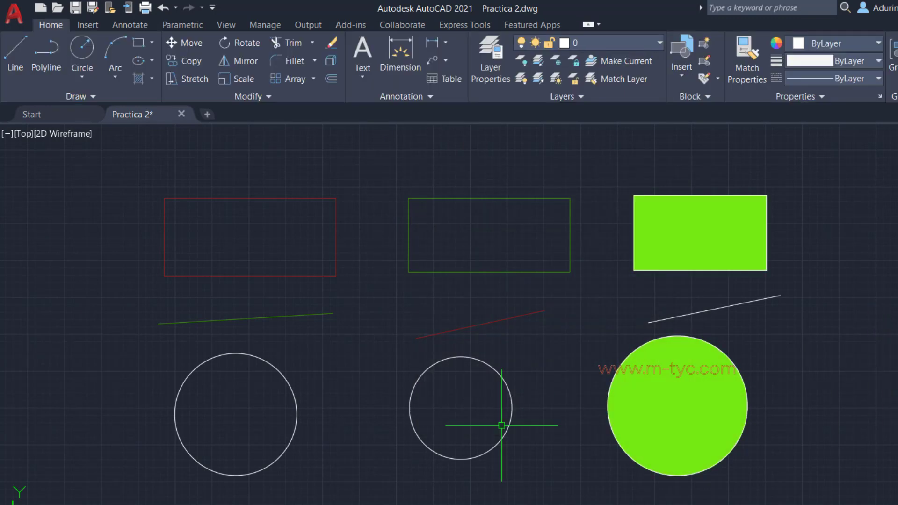
Add a solid hatch inside the middle rectangle and the middle circle.
key(Return)
click(524, 248)
click(495, 397)
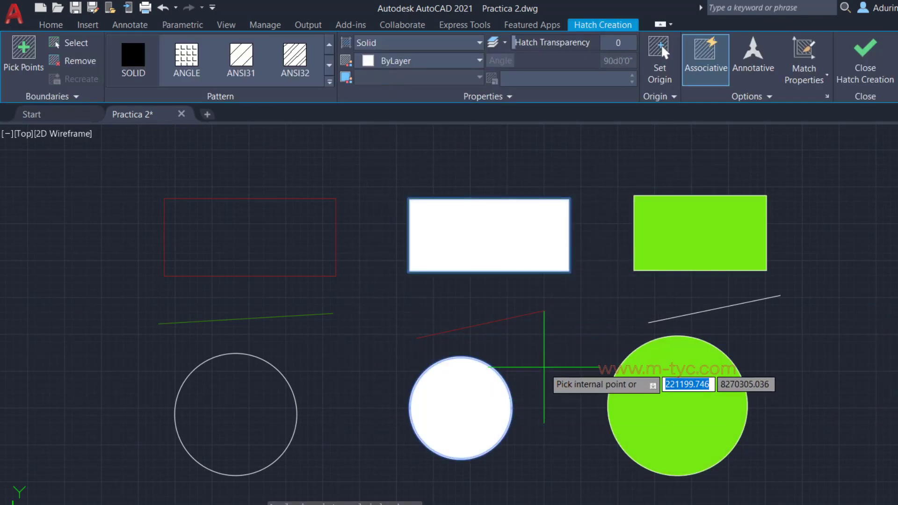
key(Return)
key(Return)
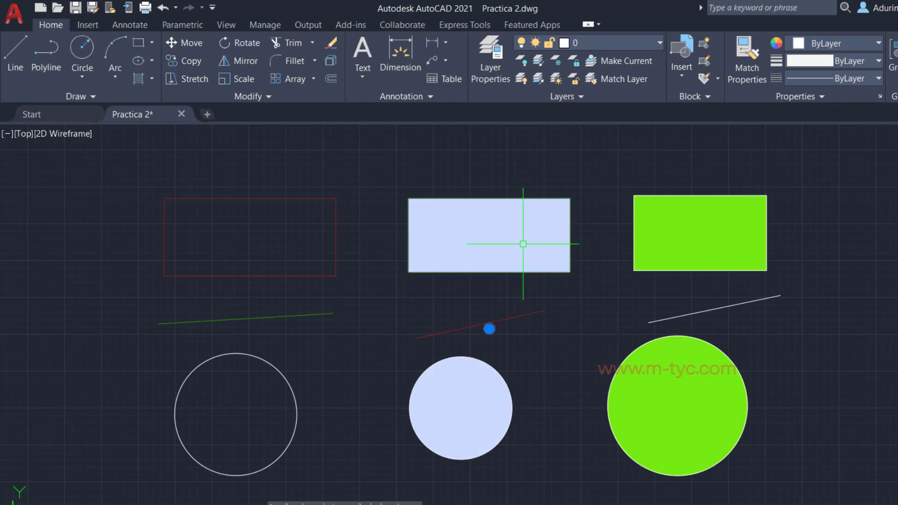
click(523, 244)
key(Escape)
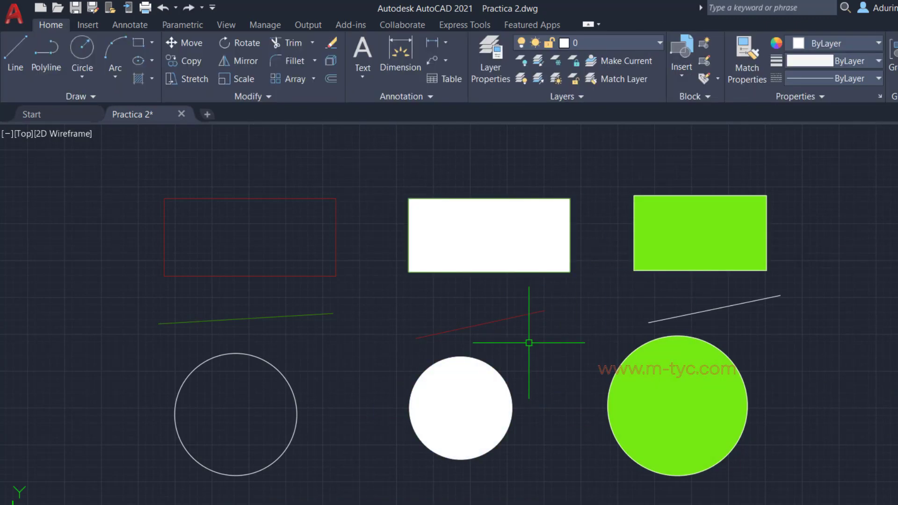
Change the pattern of the hatch in the middle rectangle and circle to AR-HBONE.
click(513, 255)
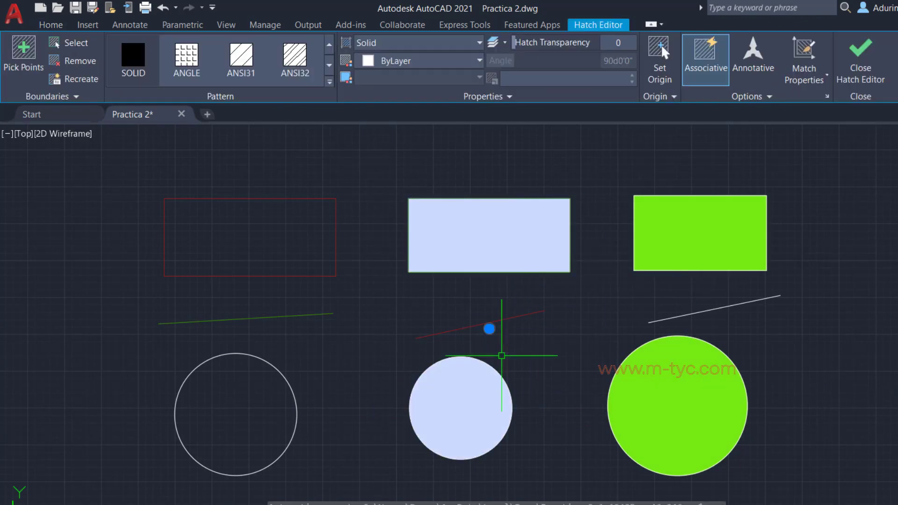
click(330, 82)
scroll(135, 159, down, 1)
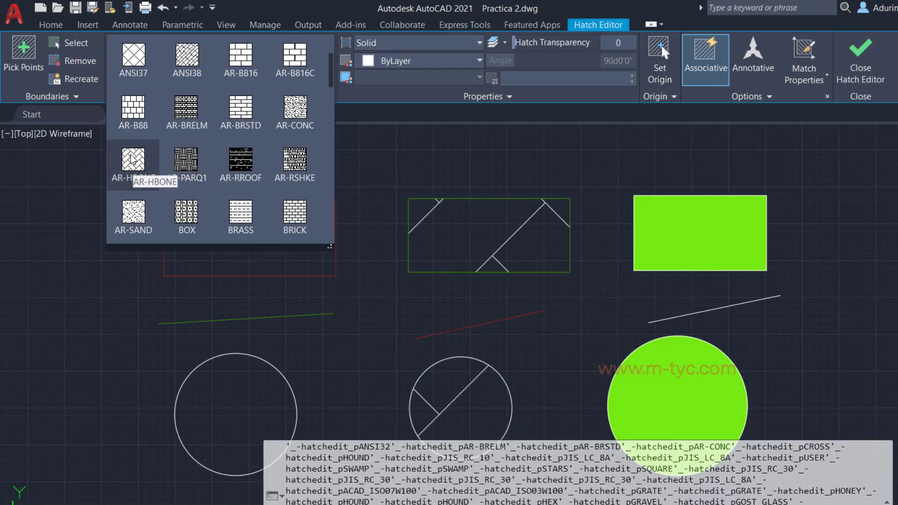
click(132, 158)
key(Escape)
Reduce the herringbone hatch's pattern scale to 0.190.
click(498, 256)
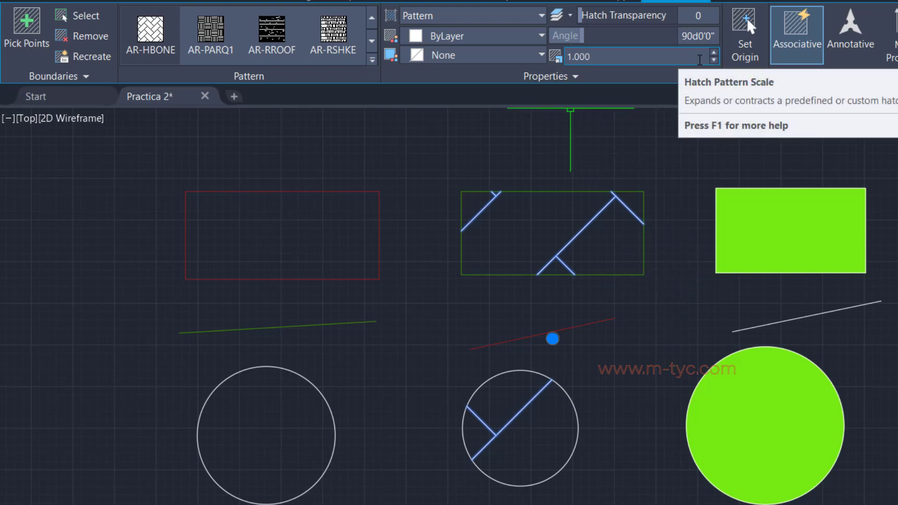
click(714, 60)
click(714, 60)
click(714, 60)
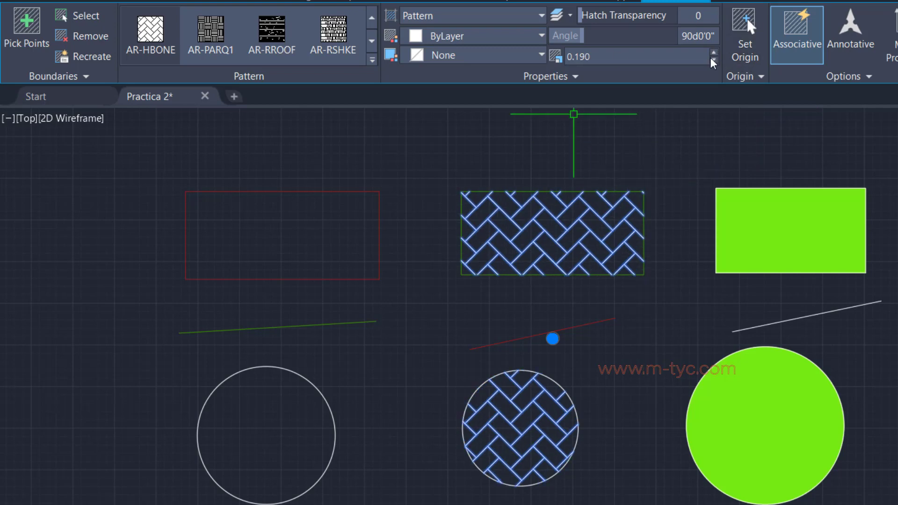
Set the herringbone hatch's angle to 187 degrees and its transparency to 63.
drag(582, 36, 628, 41)
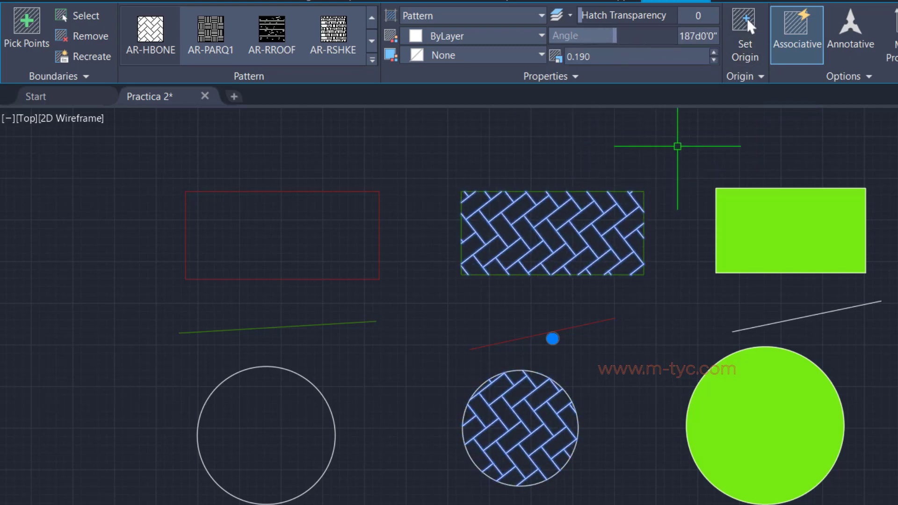
drag(582, 17, 650, 17)
click(686, 216)
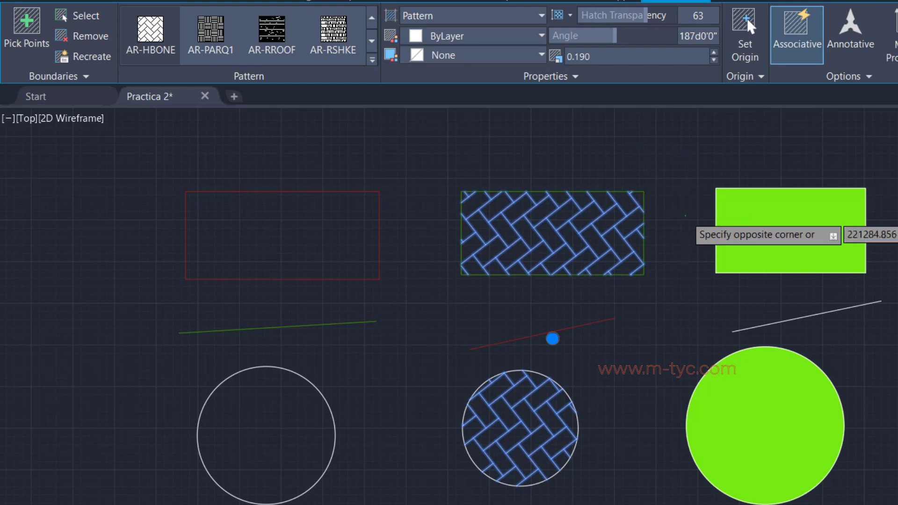
key(Escape)
key(Escape)
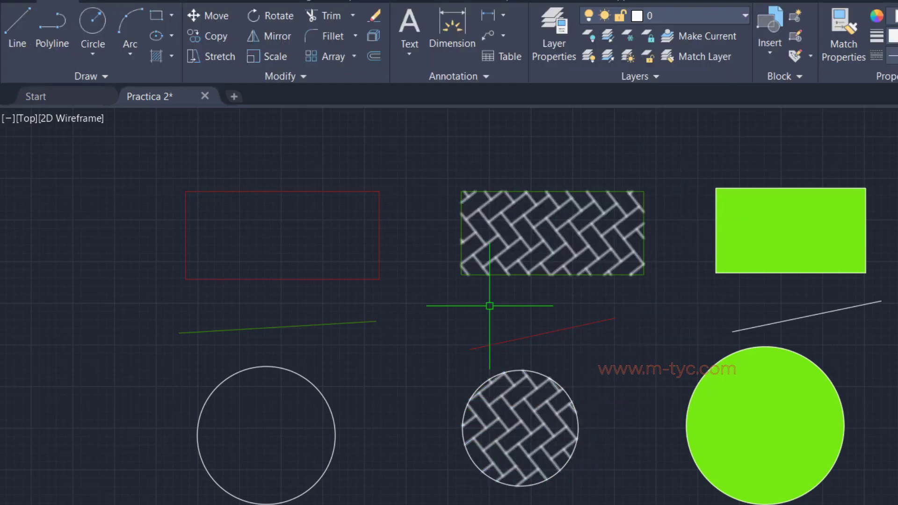
Try moving the herringbone hatch out of its boundaries to beyond the green-filled shapes, and undo the move.
click(562, 407)
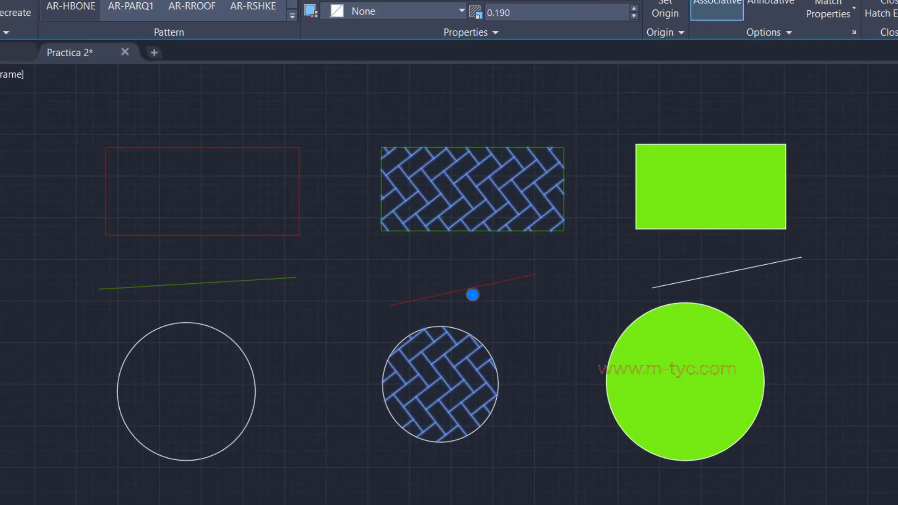
mouse_move(463, 208)
mouse_down()
mouse_move(327, 218)
mouse_move(890, 222)
mouse_move(897, 208)
mouse_up()
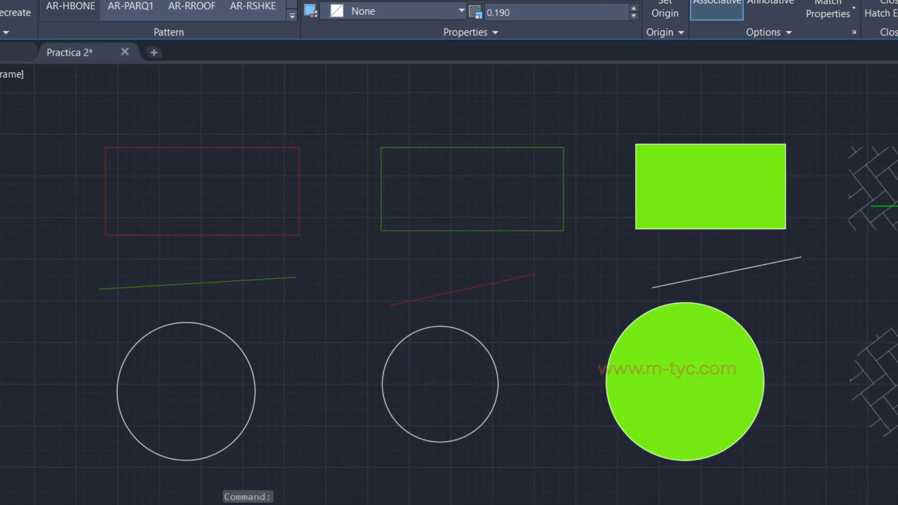
key(ctrl+z)
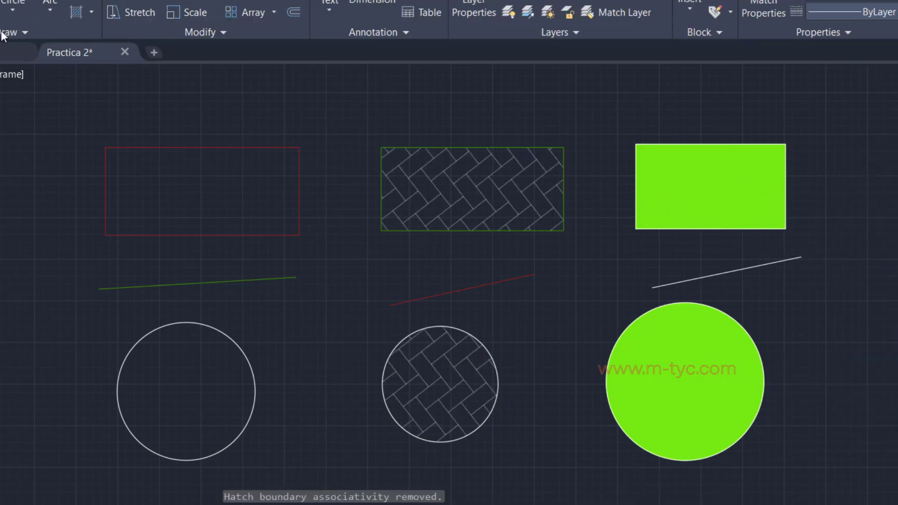
Fill the left rectangle with a linear gradient from blue to yellow.
click(92, 12)
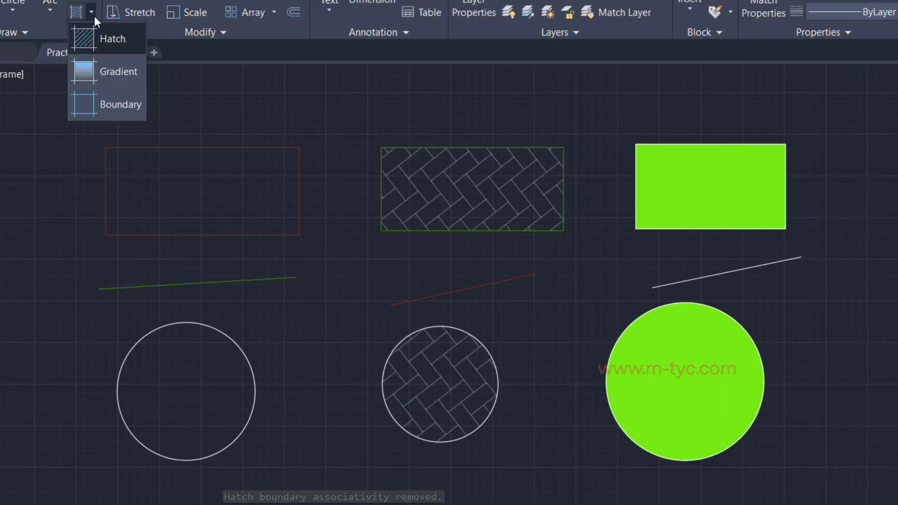
click(117, 70)
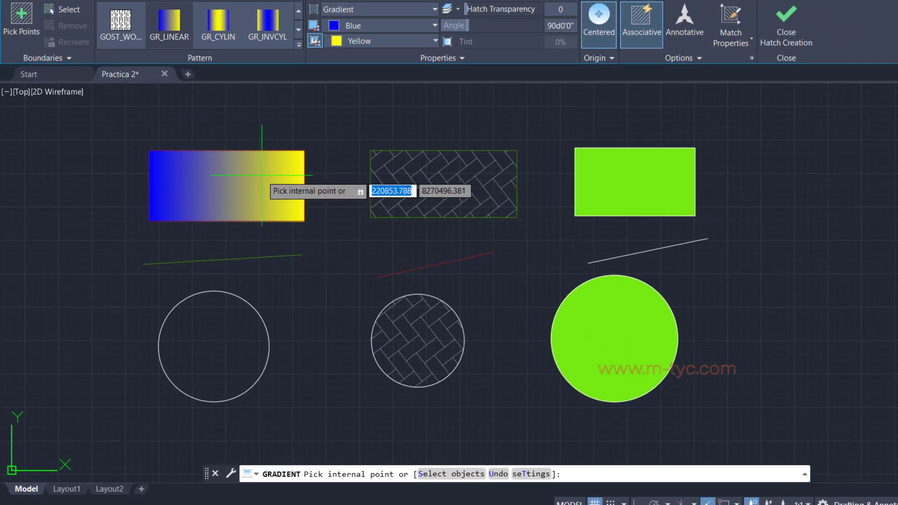
key(Escape)
Create a polyline boundary from the interior of the middle hatched circle.
click(138, 42)
click(160, 117)
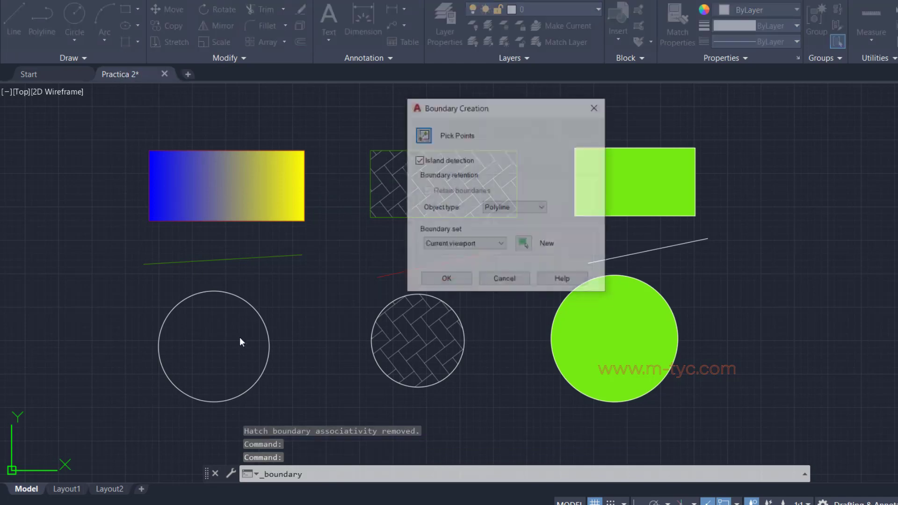
click(446, 281)
click(414, 325)
key(Return)
Move the new circular boundary polyline to the empty area right of the green-filled circle.
text(M)
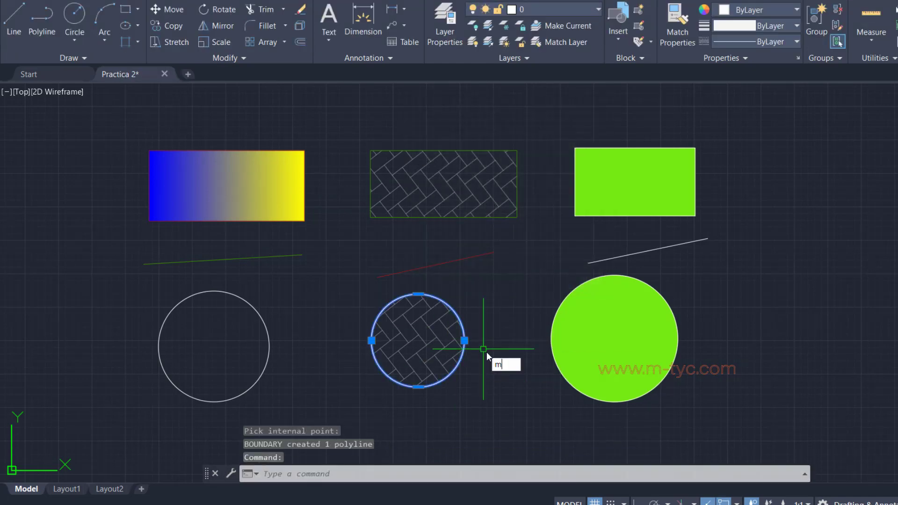
key(Return)
click(479, 381)
click(848, 370)
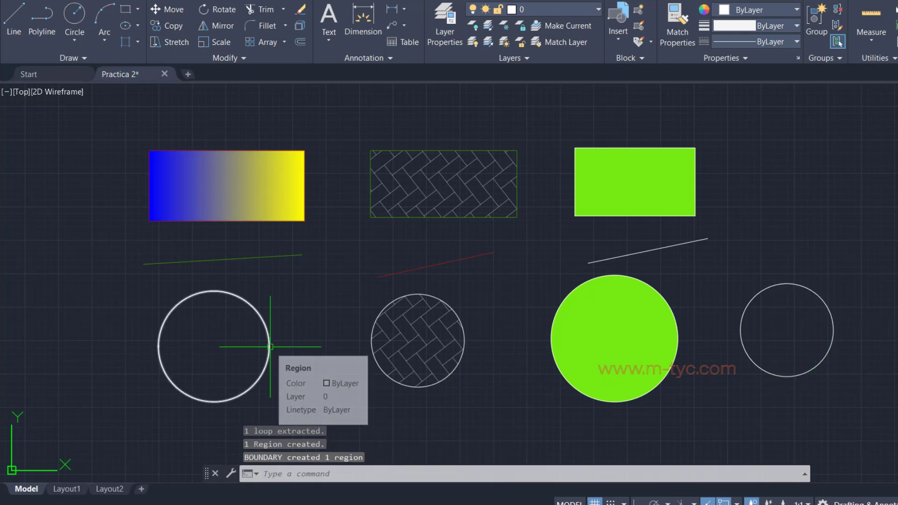
Move the region created at the left circle to the far right so that it partly overlaps the moved circular boundary.
text(m)
key(Return)
click(224, 351)
key(Return)
click(277, 366)
click(862, 215)
click(813, 237)
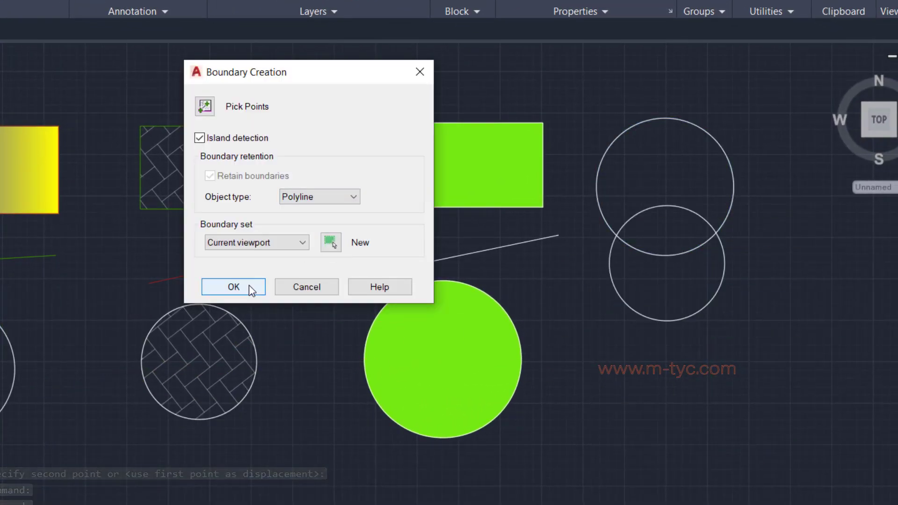
Create a polyline boundary from the overlapping area of the two outlines at the far right.
click(249, 285)
click(687, 233)
key(Return)
Move the lens-shaped boundary from the overlap of the two circles to the empty area below them.
text(m)
key(Return)
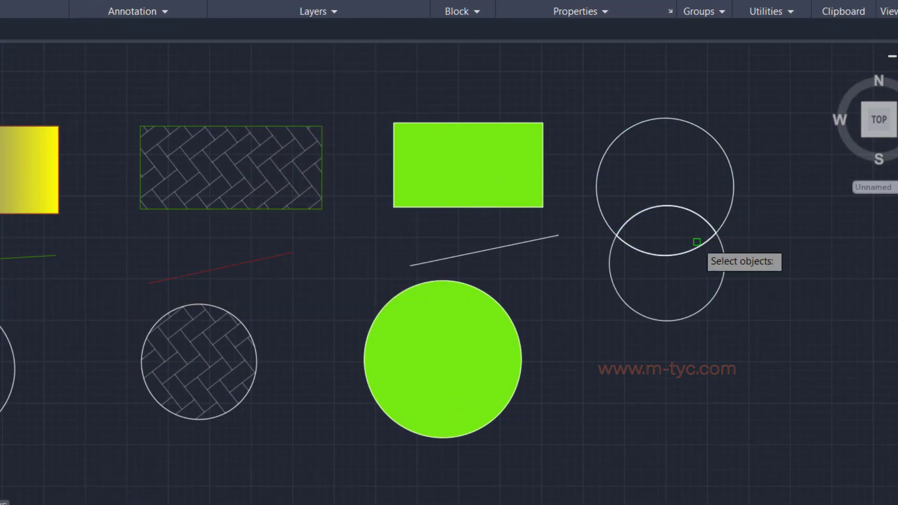
click(698, 248)
key(Return)
click(699, 287)
click(698, 428)
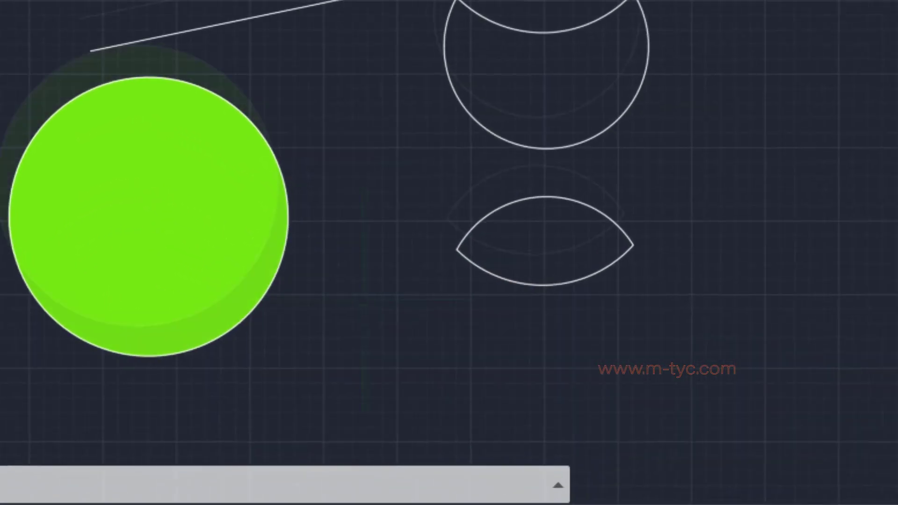
Turn on lineweight display by setting the LWDISPLAY variable to on.
text(LWDISPLAY)
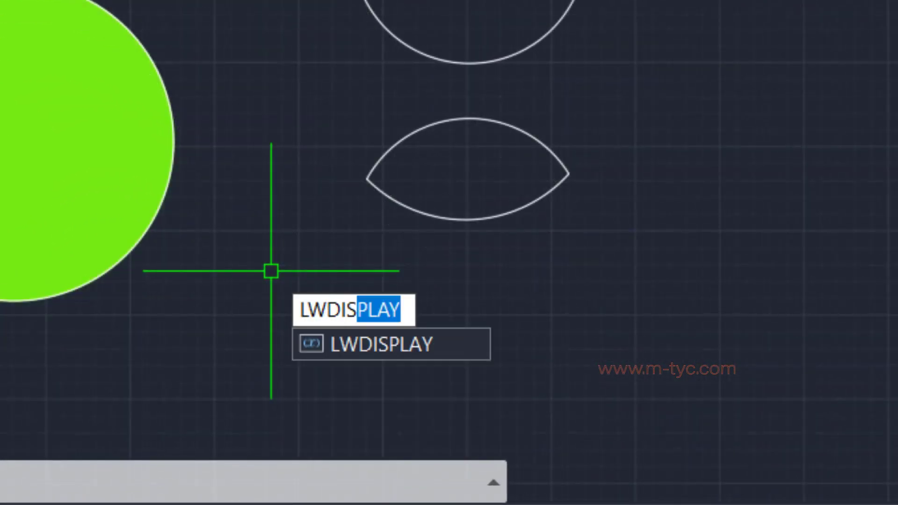
key(Return)
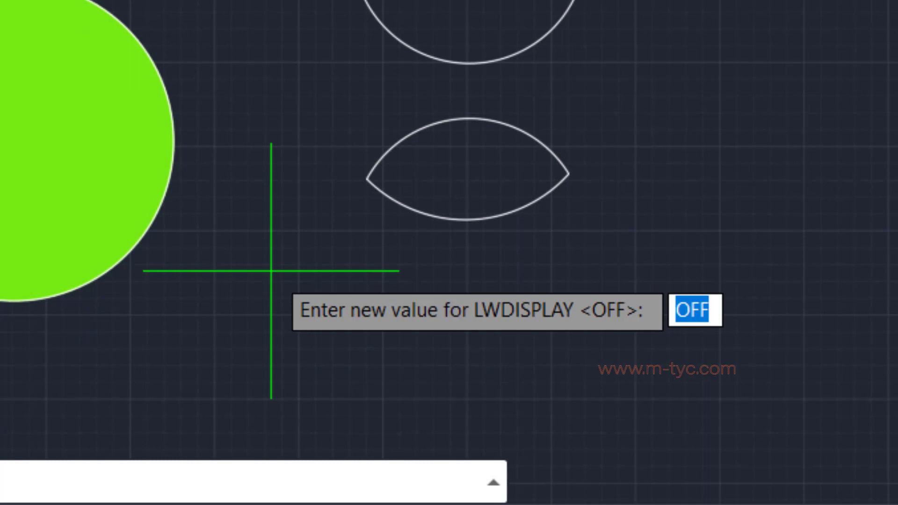
text(o)
text(n)
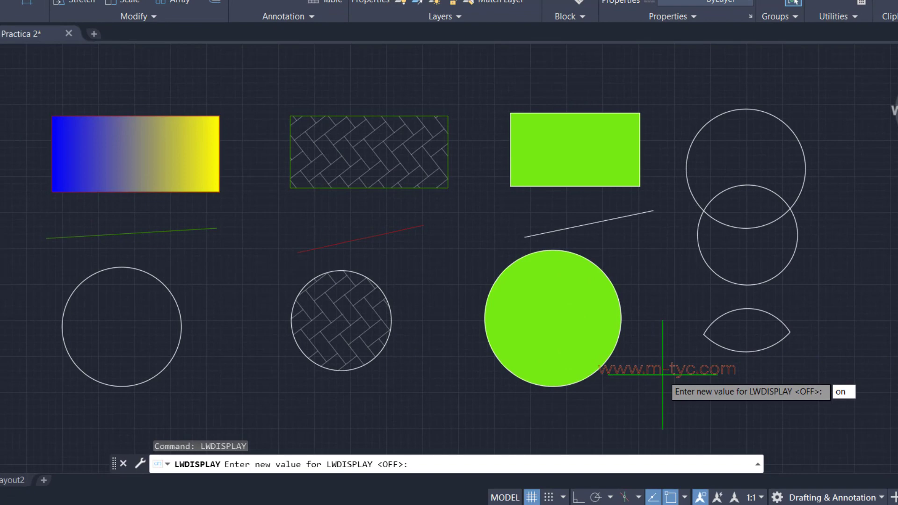
key(Return)
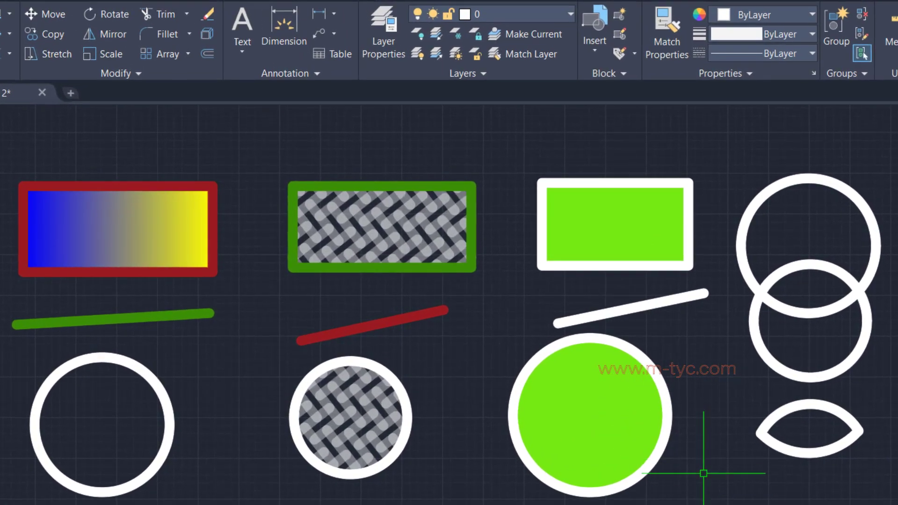
Set the lineweight of all rectangles, lines, circles, hatches and boundaries in the drawing to 0.50 mm.
mouse_move(704, 473)
mouse_down()
mouse_move(234, 210)
mouse_move(141, 187)
mouse_up()
click(810, 35)
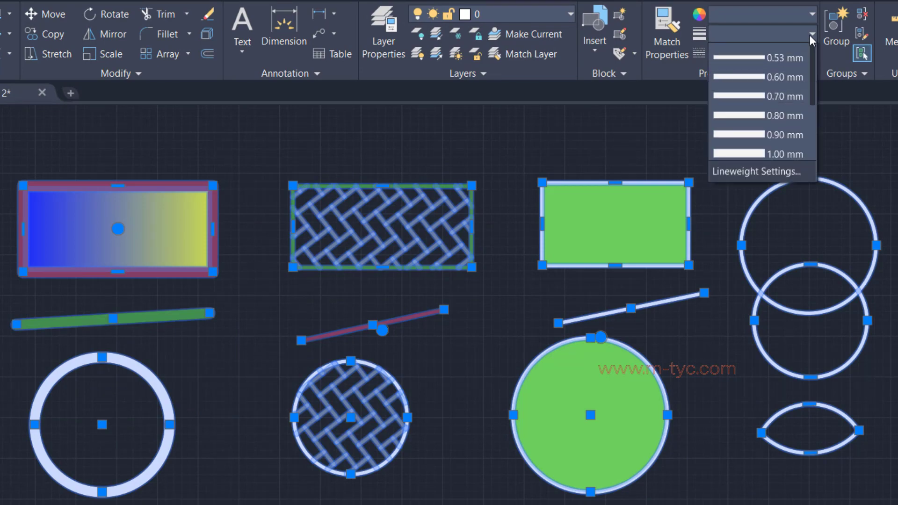
scroll(791, 225, down, 4)
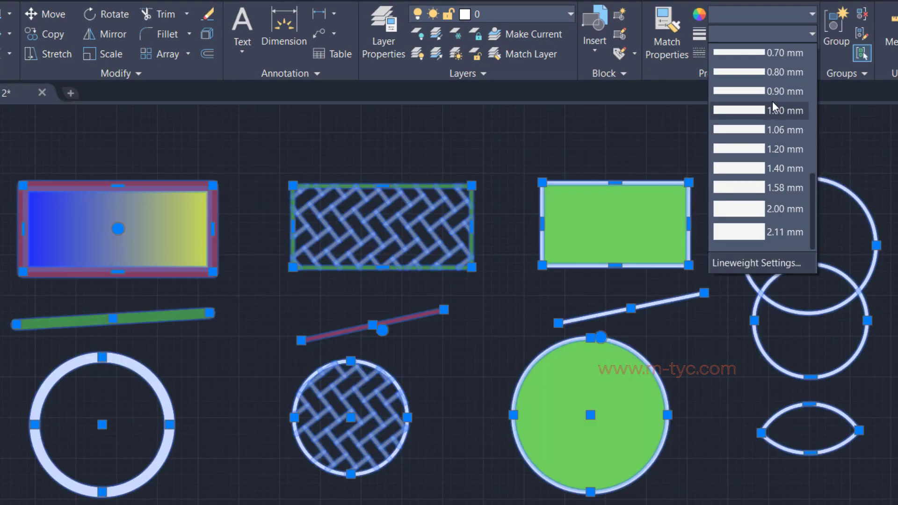
scroll(786, 93, up, 3)
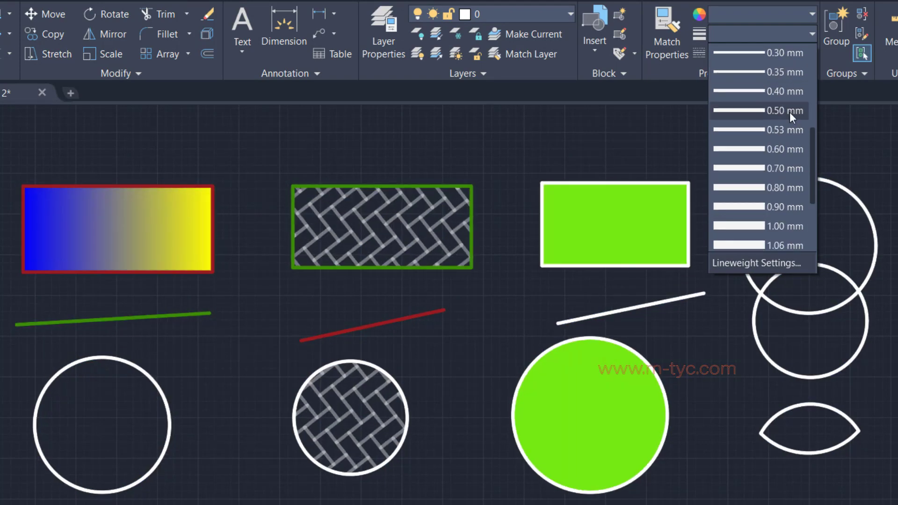
click(789, 111)
key(Escape)
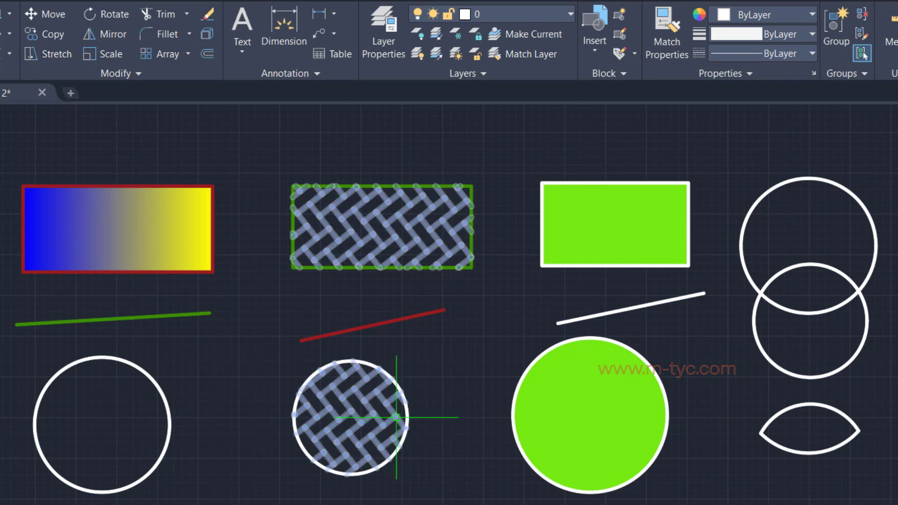
Load the linetypes ACAD_ISO02W100 (ISO dash) and ACAD_ISO07W100 (ISO dot) from acadiso.lin into the drawing.
click(449, 458)
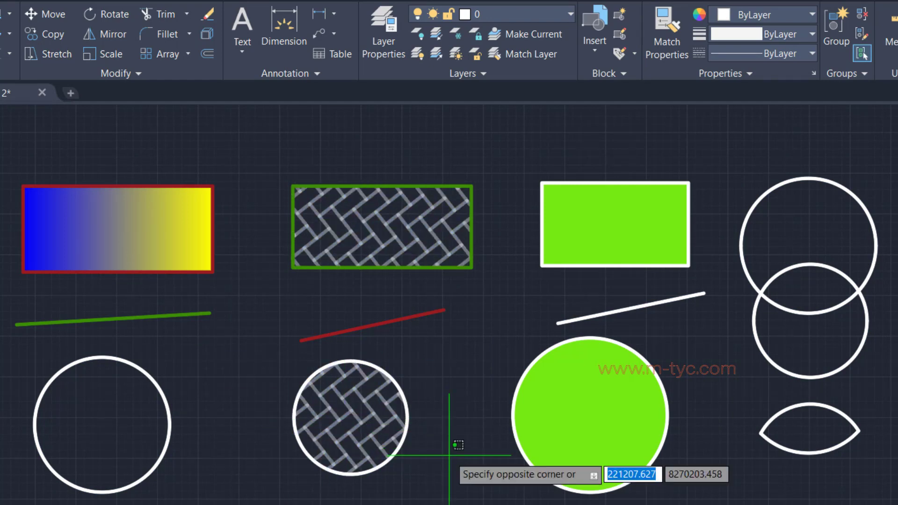
click(463, 473)
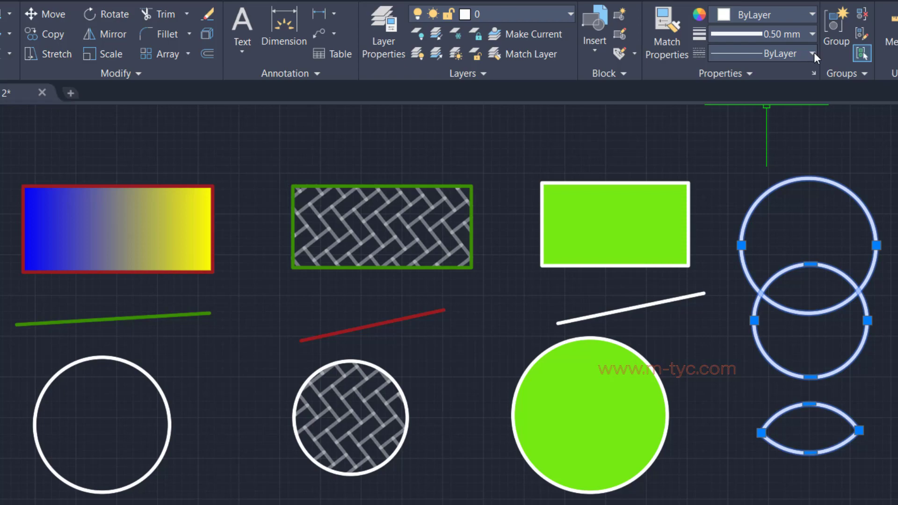
click(814, 53)
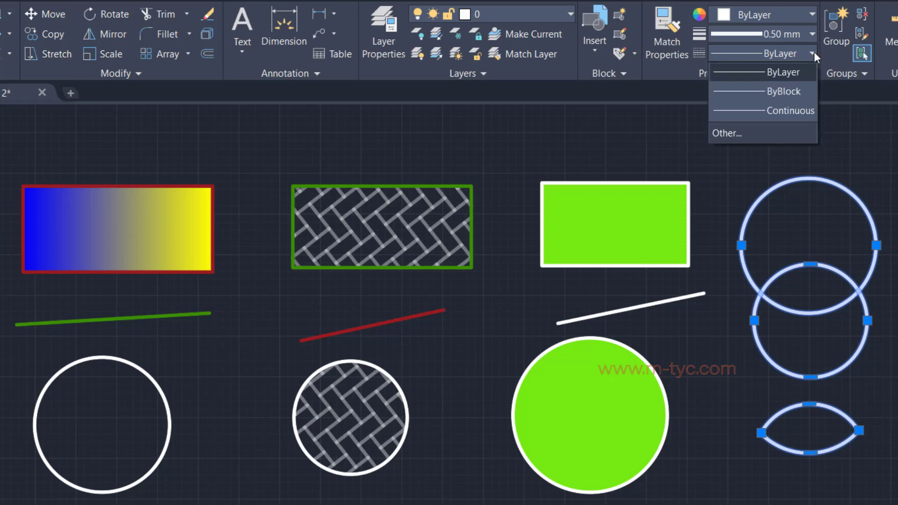
click(744, 133)
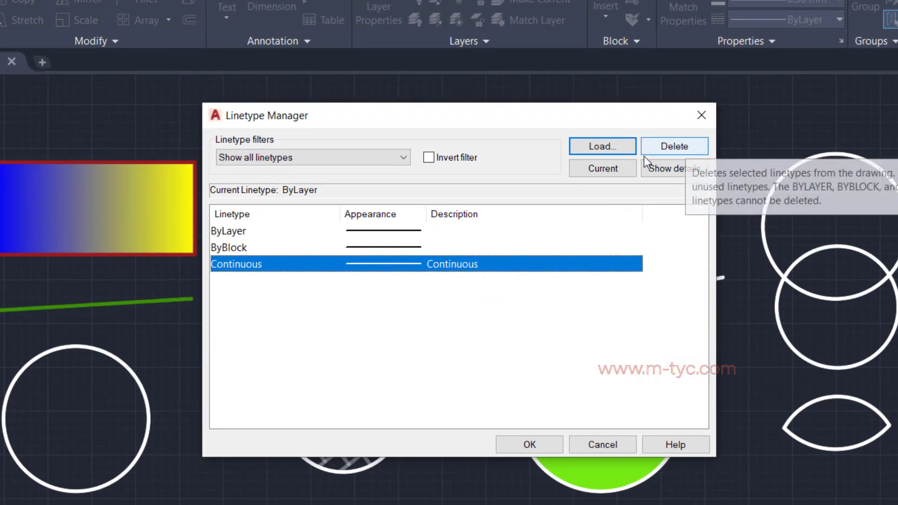
click(622, 148)
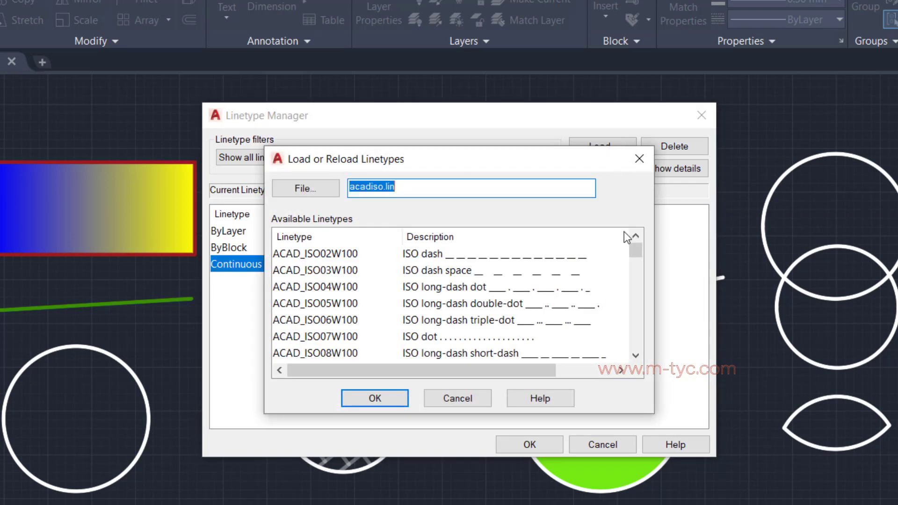
click(640, 288)
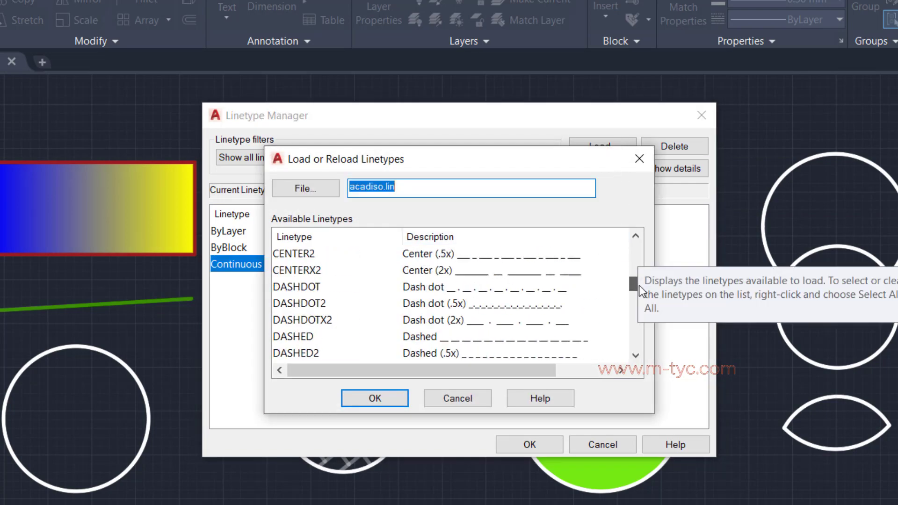
drag(639, 285, 637, 248)
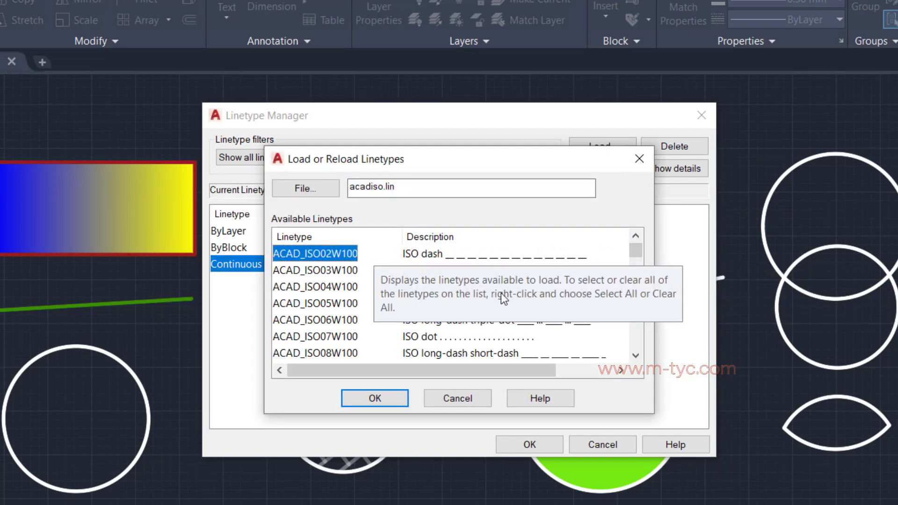
click(376, 399)
click(543, 449)
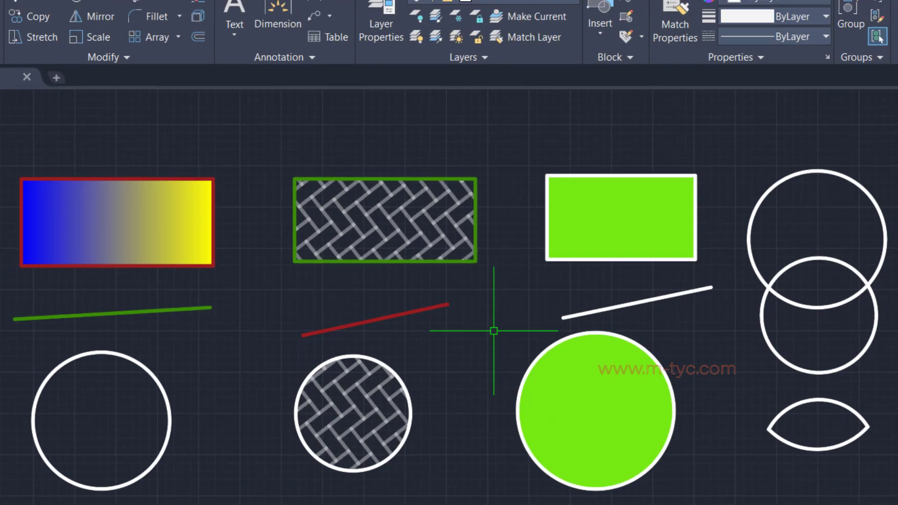
Change the green line's linetype to the dotted ACAD_ISO07W100.
click(165, 310)
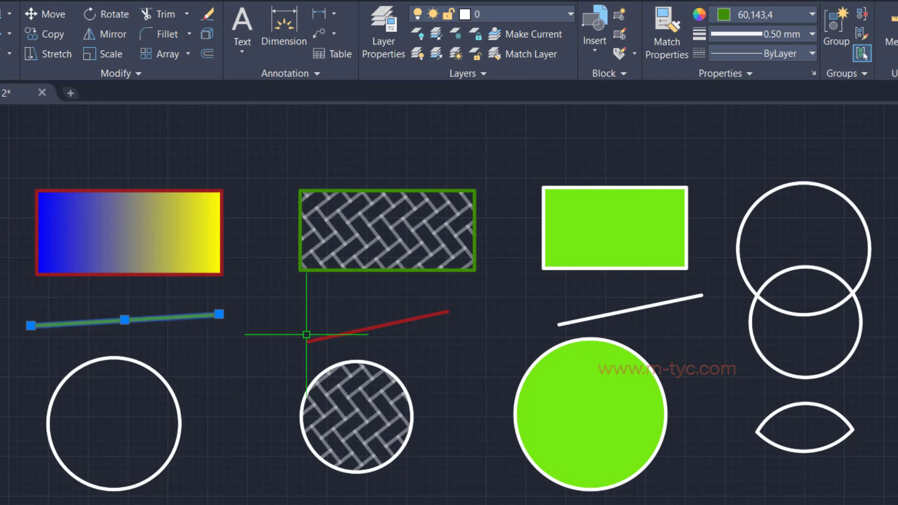
click(811, 54)
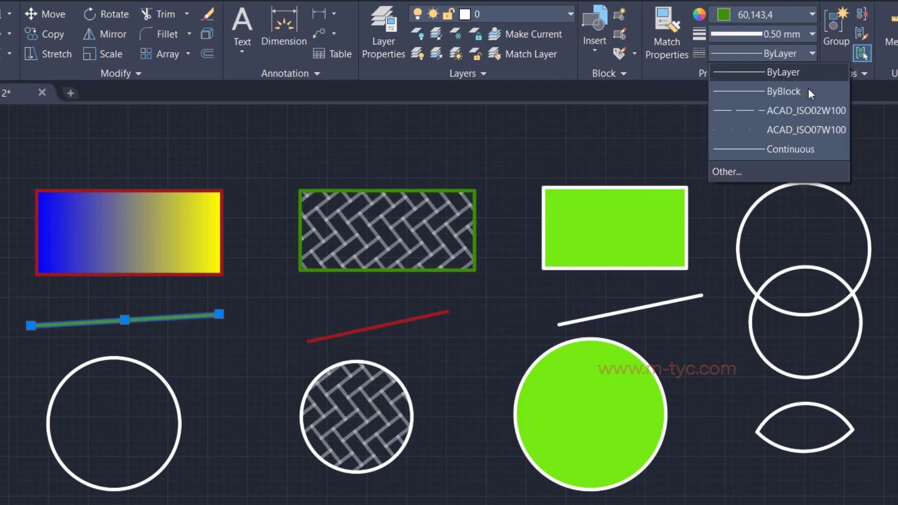
click(789, 134)
key(Escape)
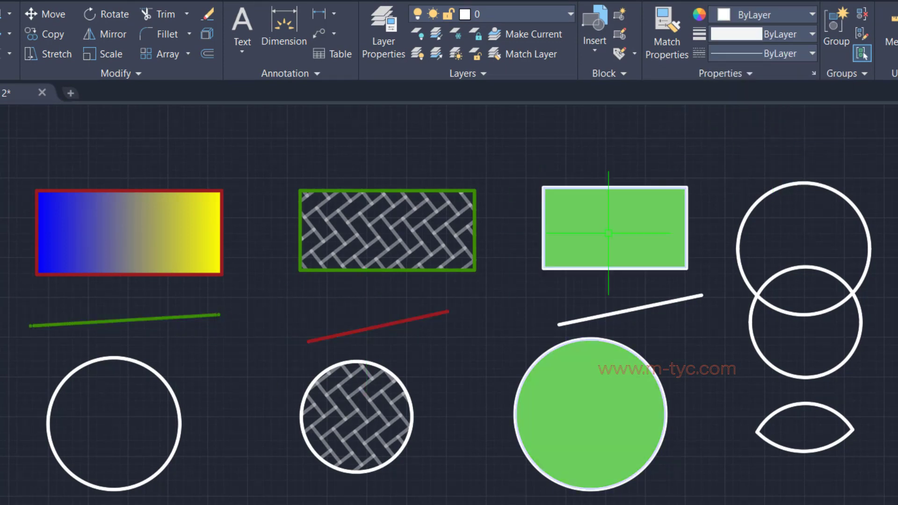
Change the red line's linetype to the dotted ACAD_ISO07W100.
click(408, 320)
click(810, 54)
click(792, 131)
key(Escape)
scroll(370, 329, up, 5)
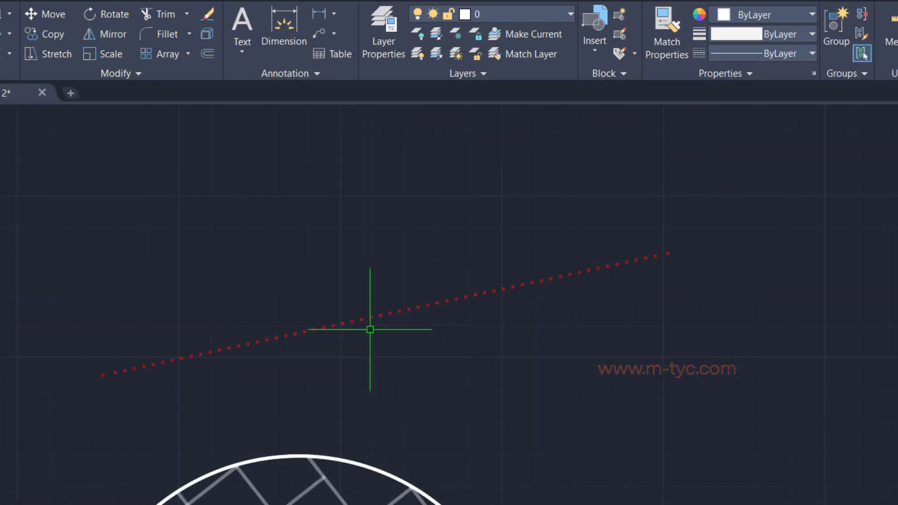
Change the red line's linetype to the dashed ACAD_ISO02W100.
scroll(367, 329, down, 6)
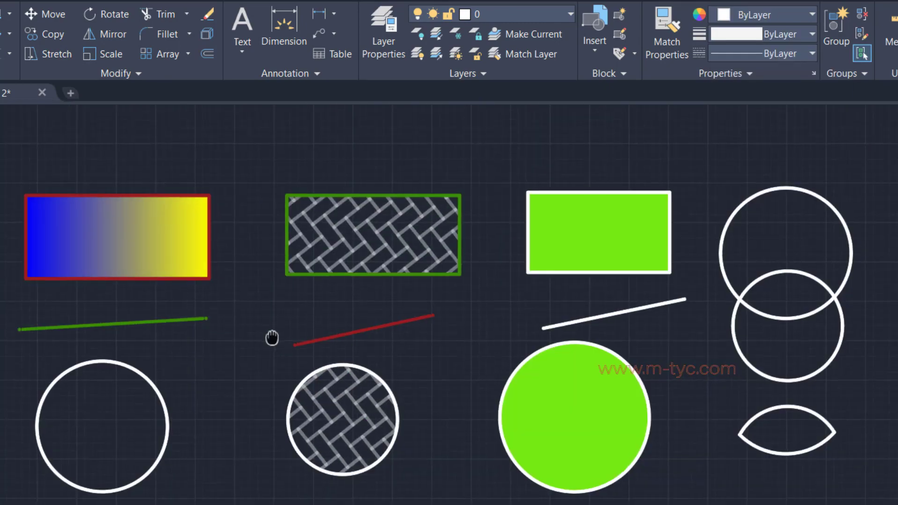
middle_drag(271, 337, 415, 321)
scroll(415, 321, up, 6)
scroll(330, 304, down, 4)
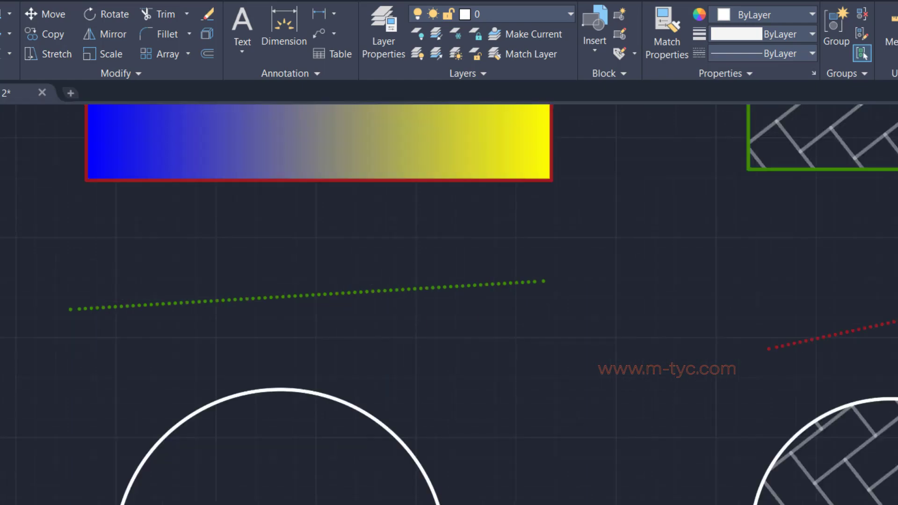
middle_drag(675, 310, 403, 325)
scroll(466, 336, up, 4)
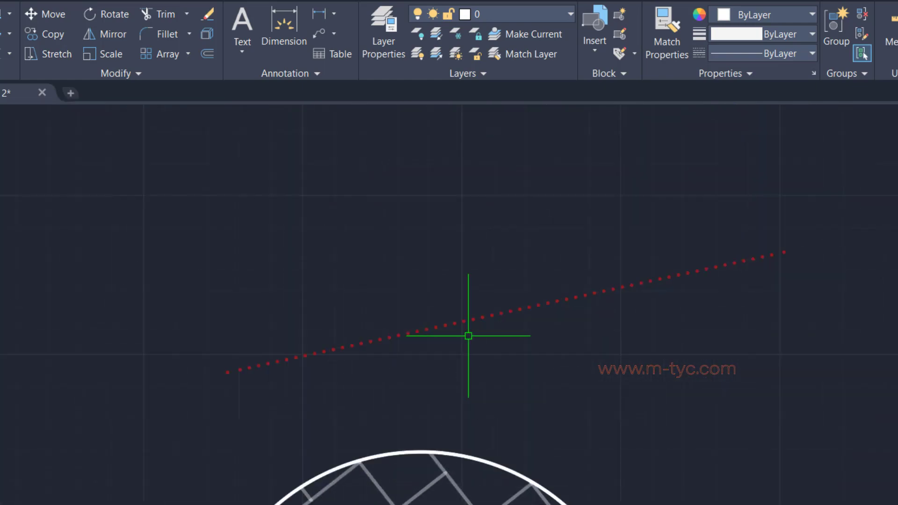
click(517, 310)
click(810, 53)
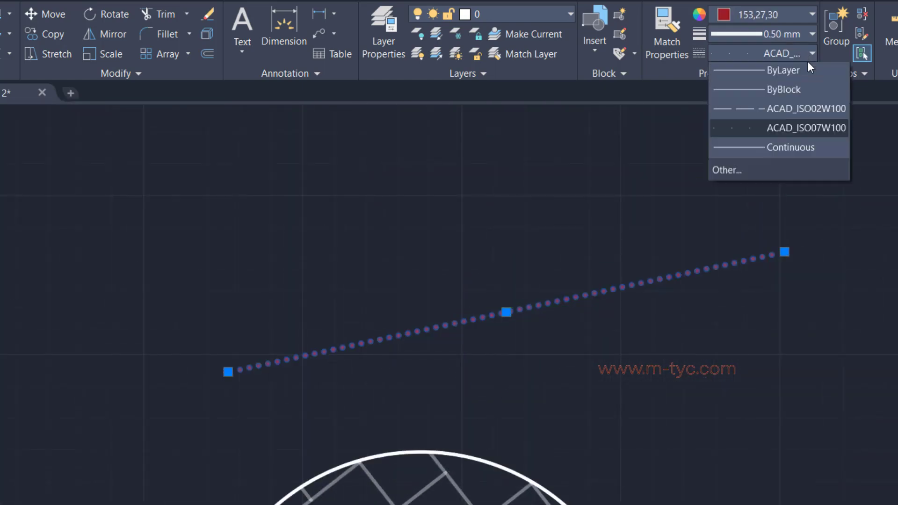
click(785, 111)
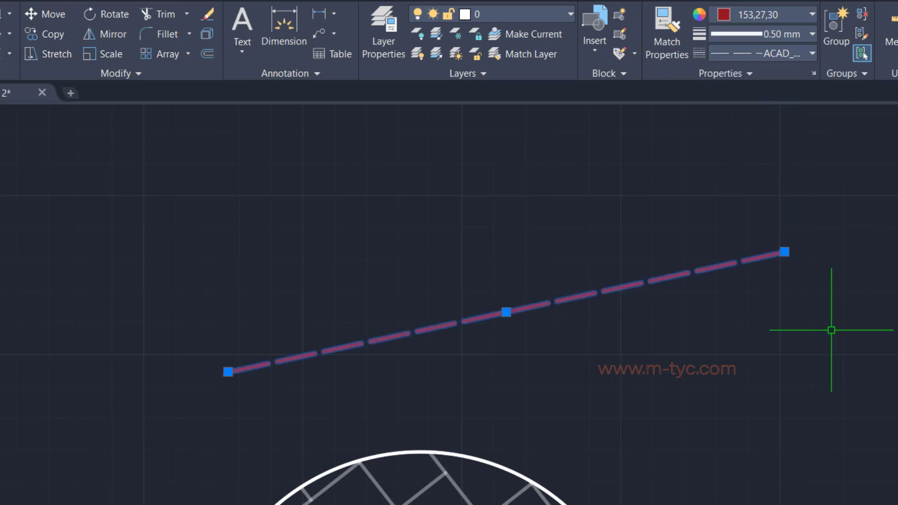
key(Escape)
Open the linetype choices with no object selected.
click(816, 53)
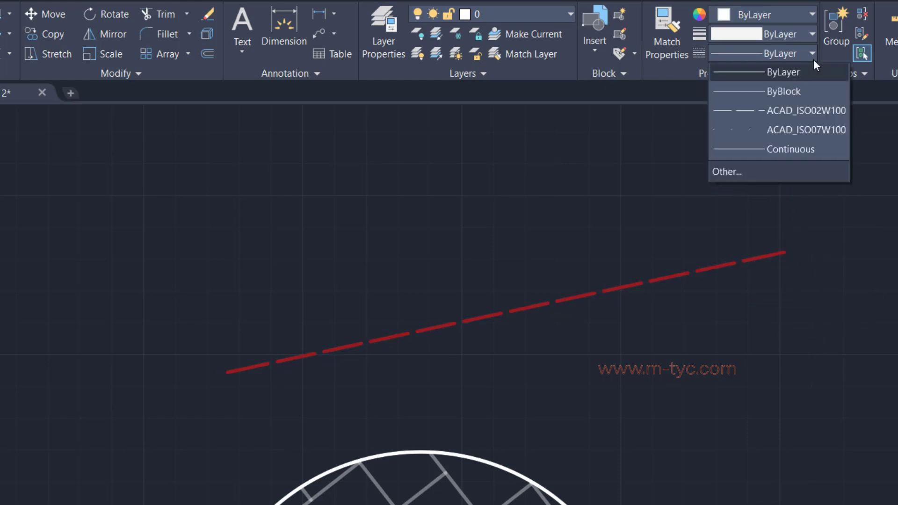